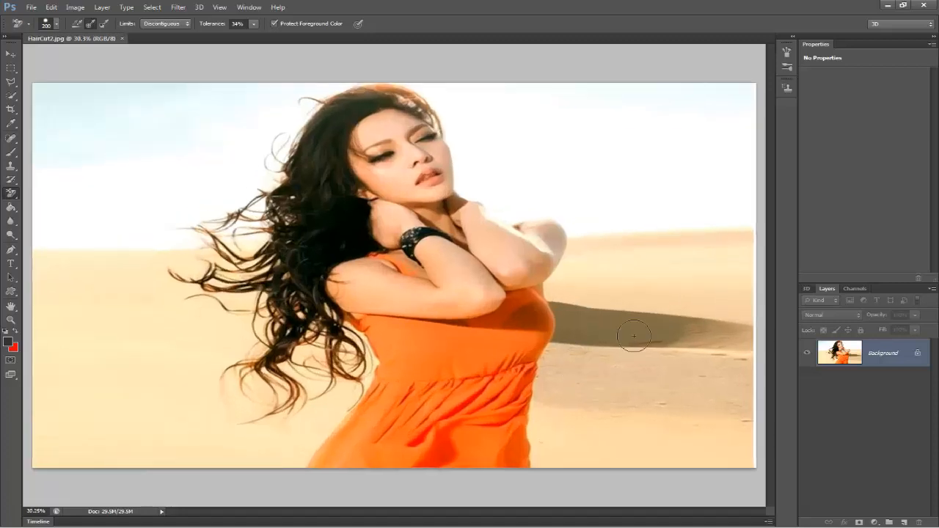
Convert the locked Background into a regular layer named Layer 0 and activate the Polygonal Lasso tool
right_click(885, 357)
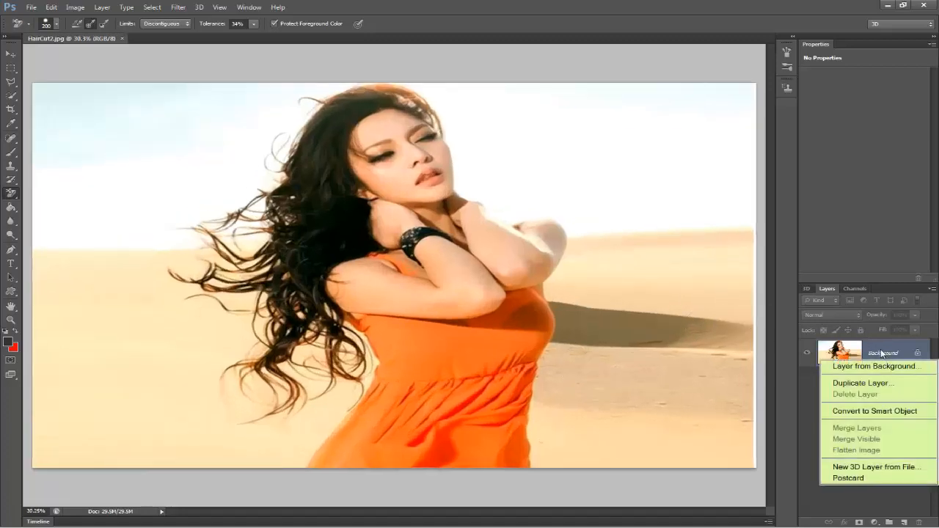
left_click(877, 366)
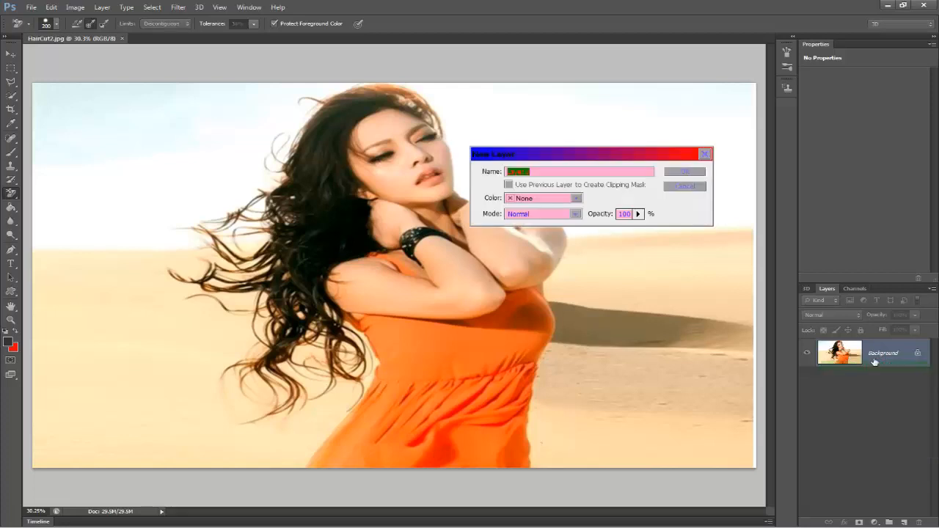
left_click(692, 166)
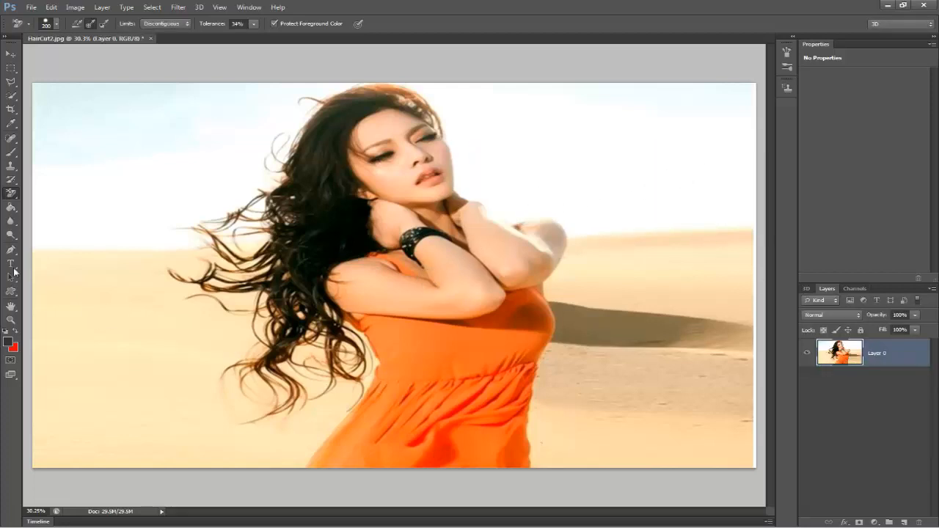
left_click(11, 82)
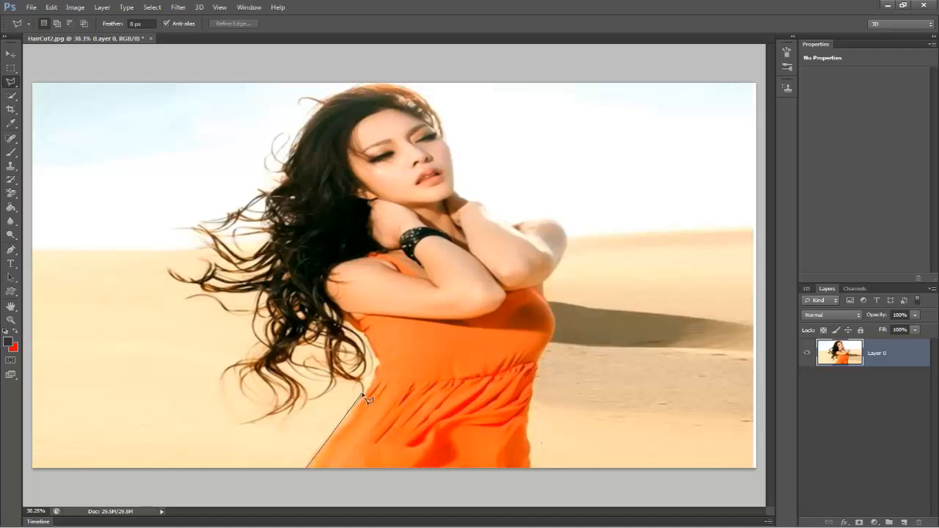
left_click(374, 353)
left_click(329, 378)
left_click(316, 333)
left_click(266, 278)
left_click(309, 87)
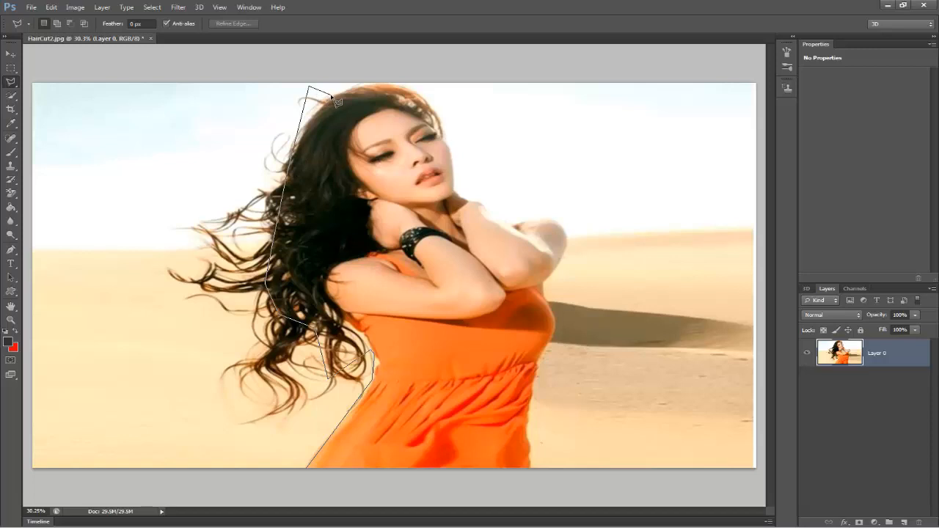
key("Escape")
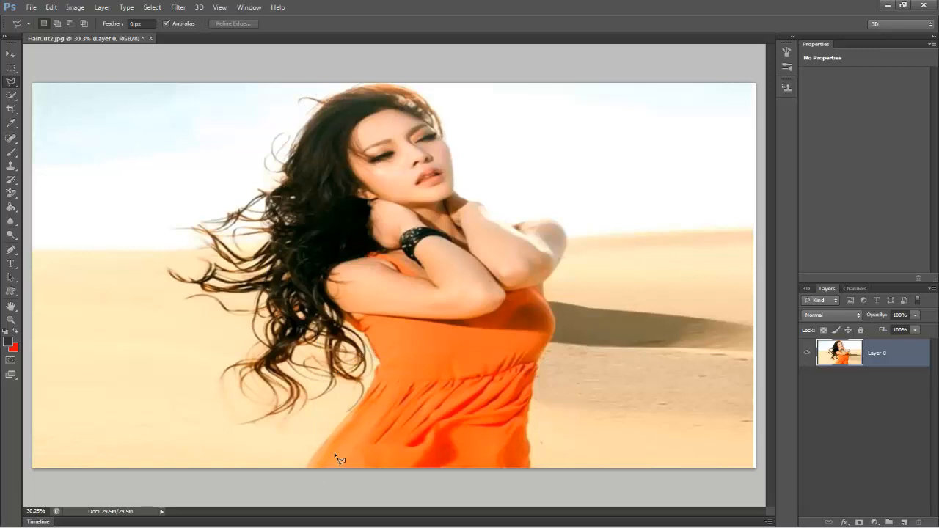
Draw a closed polygonal selection around the woman, following the dress, arms and face while cutting inside the loose hair
left_click(309, 465)
left_click(350, 316)
left_click(306, 317)
left_click(278, 282)
left_click(286, 193)
left_click(320, 124)
left_click(390, 86)
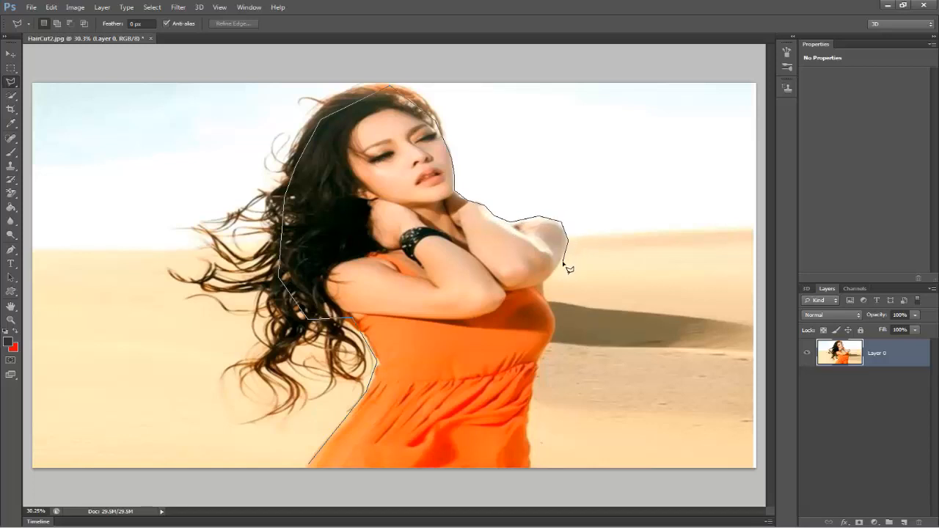
left_click(555, 335)
left_click(532, 474)
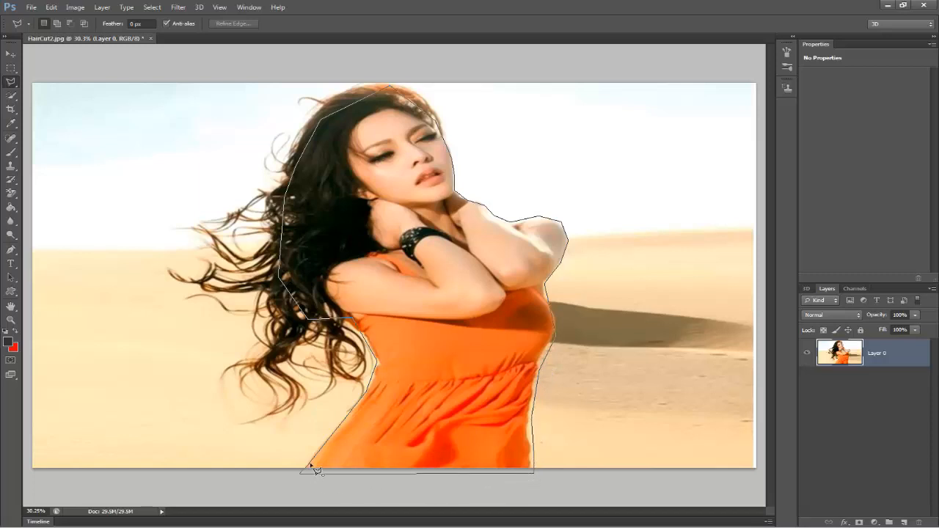
left_click(314, 467)
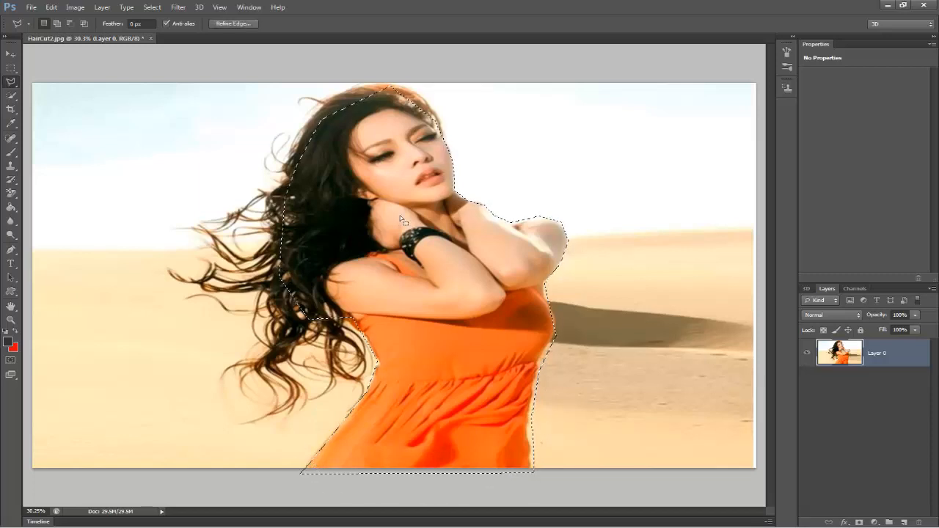
Refine the selection's edge with Smart Radius at 250 px, Shift Edge at +100%, and output to New Layer with Layer Mask
left_click(233, 23)
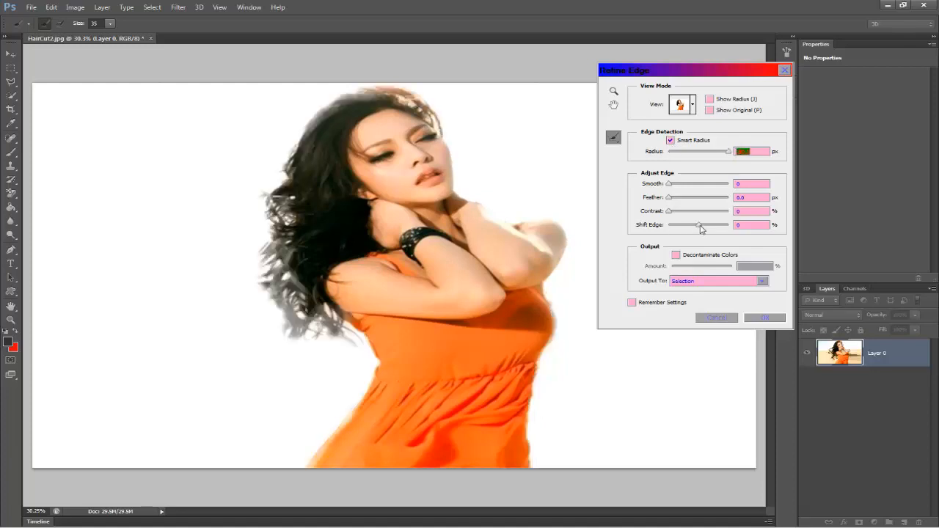
left_click_drag(701, 229, 731, 230)
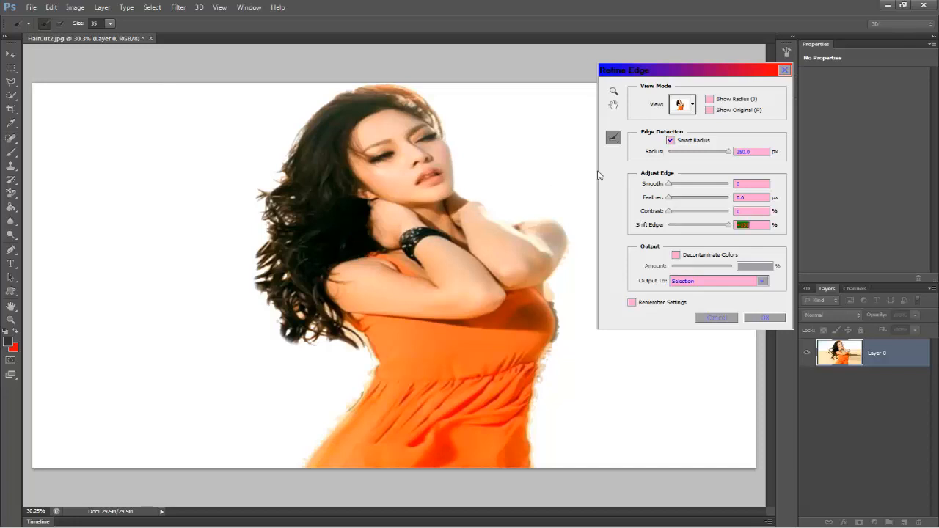
left_click(760, 283)
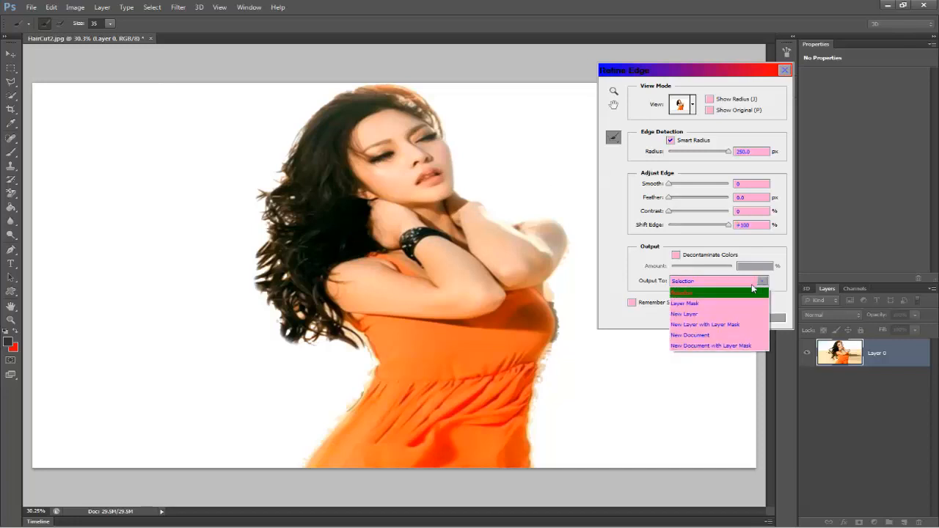
left_click(737, 326)
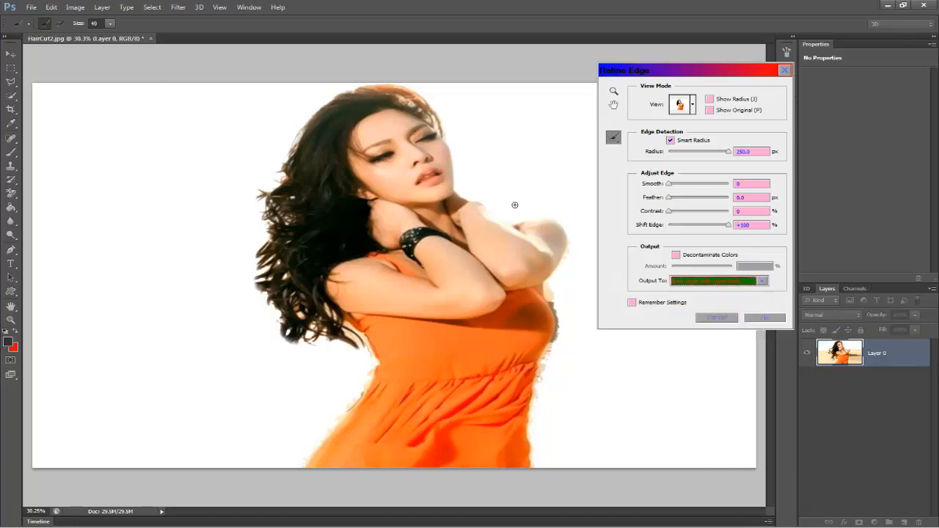
Set the refine radius brush size to 200 and paint over the flying hair strands beside the head and shoulder
key("bracketright")
key("bracketright")
key("bracketright")
key("bracketright")
key("bracketright")
key("bracketright")
key("bracketright")
key("bracketright")
key("bracketleft")
key("bracketleft")
mouse_move(308, 142)
left_mouse_down()
mouse_move(262, 224)
mouse_move(265, 239)
mouse_move(285, 172)
mouse_move(248, 235)
mouse_move(241, 212)
mouse_move(271, 197)
mouse_move(257, 182)
mouse_move(216, 228)
mouse_move(278, 222)
mouse_move(263, 232)
mouse_move(218, 237)
mouse_move(206, 215)
mouse_move(251, 248)
mouse_move(276, 240)
mouse_move(250, 252)
mouse_move(195, 220)
mouse_move(283, 265)
mouse_move(210, 308)
mouse_move(203, 261)
mouse_move(170, 248)
mouse_move(197, 243)
mouse_move(197, 221)
mouse_move(226, 220)
mouse_move(287, 251)
mouse_move(176, 244)
mouse_move(273, 298)
mouse_move(275, 339)
mouse_move(306, 140)
mouse_move(265, 176)
mouse_move(285, 251)
mouse_move(286, 235)
mouse_move(264, 310)
mouse_move(192, 296)
mouse_move(172, 279)
mouse_move(179, 252)
left_mouse_up()
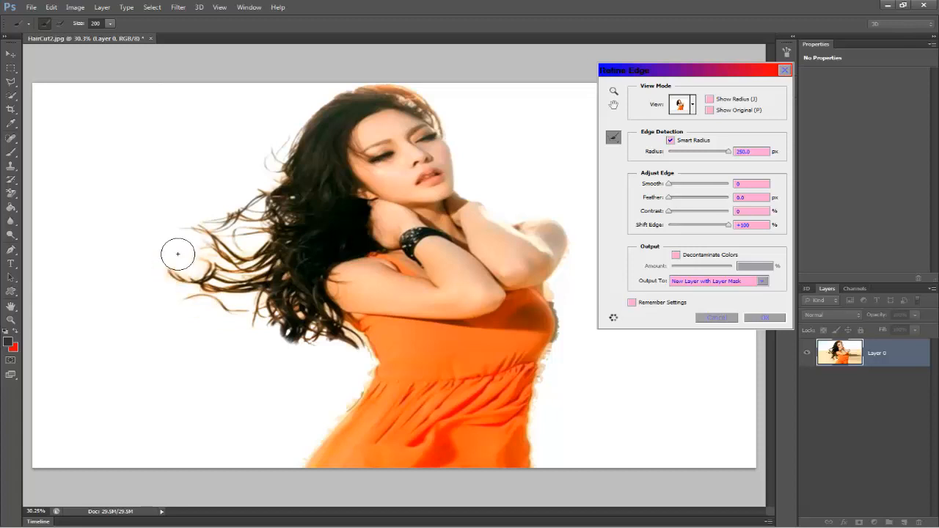
Paint the refine radius over the lower curls, the gap beside the dress and the hair's crown, and apply the refinement
mouse_move(282, 312)
left_mouse_down()
mouse_move(278, 363)
mouse_move(251, 375)
mouse_move(282, 312)
mouse_move(216, 377)
mouse_move(291, 301)
mouse_move(303, 412)
mouse_move(289, 418)
mouse_move(278, 349)
mouse_move(276, 407)
mouse_move(262, 422)
mouse_move(242, 420)
mouse_move(251, 394)
mouse_move(237, 365)
left_mouse_up()
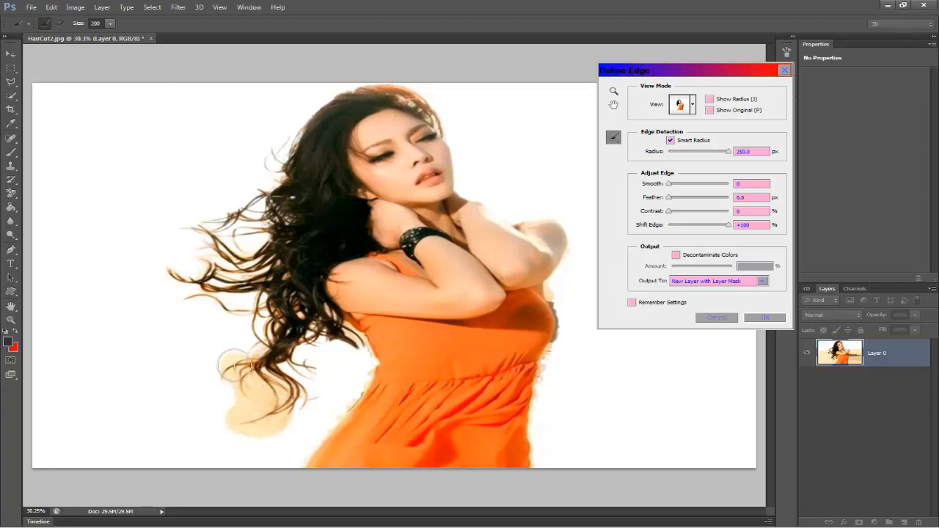
mouse_move(308, 323)
left_mouse_down()
mouse_move(329, 331)
mouse_move(342, 374)
mouse_move(328, 401)
mouse_move(301, 340)
mouse_move(305, 405)
left_mouse_up()
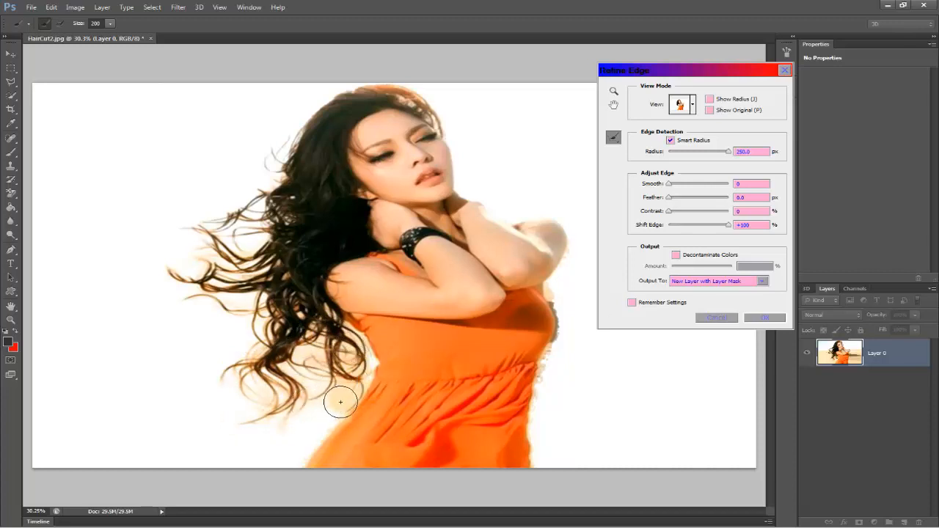
mouse_move(355, 386)
left_mouse_down()
mouse_move(280, 471)
mouse_move(245, 343)
mouse_move(255, 316)
mouse_move(218, 392)
left_mouse_up()
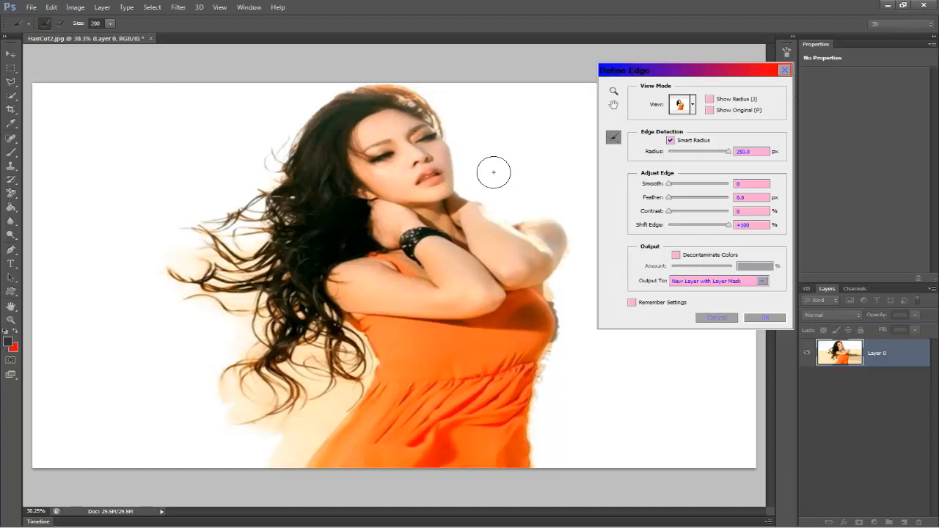
mouse_move(425, 116)
left_mouse_down()
mouse_move(394, 92)
mouse_move(338, 101)
mouse_move(284, 153)
mouse_move(302, 101)
mouse_move(274, 164)
left_mouse_up()
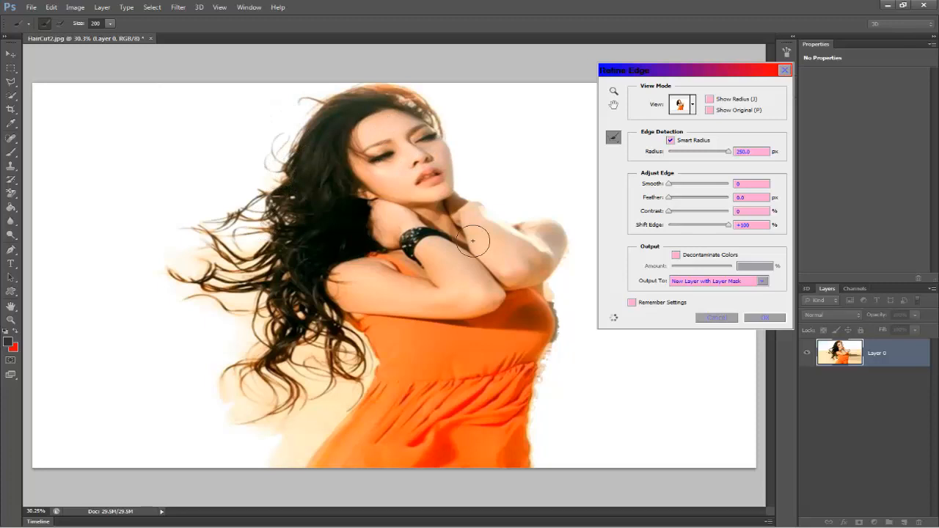
left_click(766, 319)
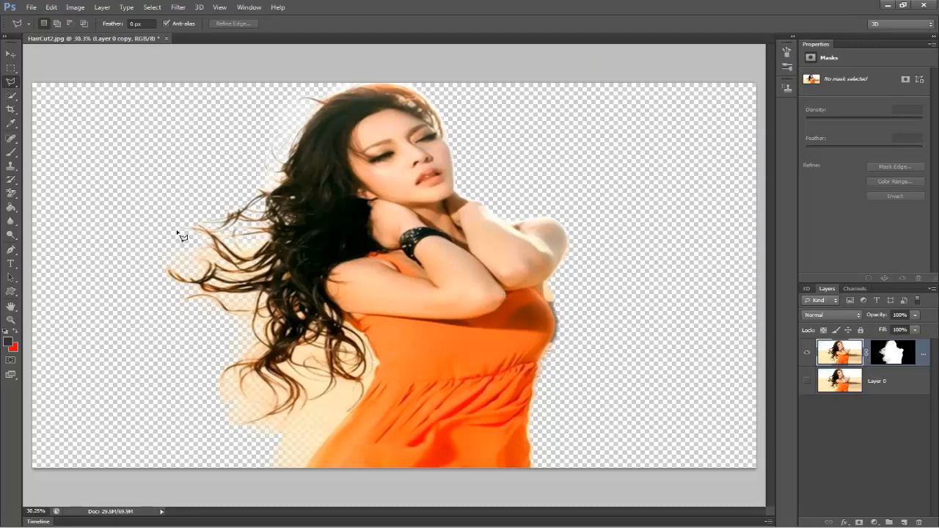
Set up the Background Eraser with 31% tolerance and a 200 px brush at 100% hardness
left_click(10, 194)
right_click(16, 194)
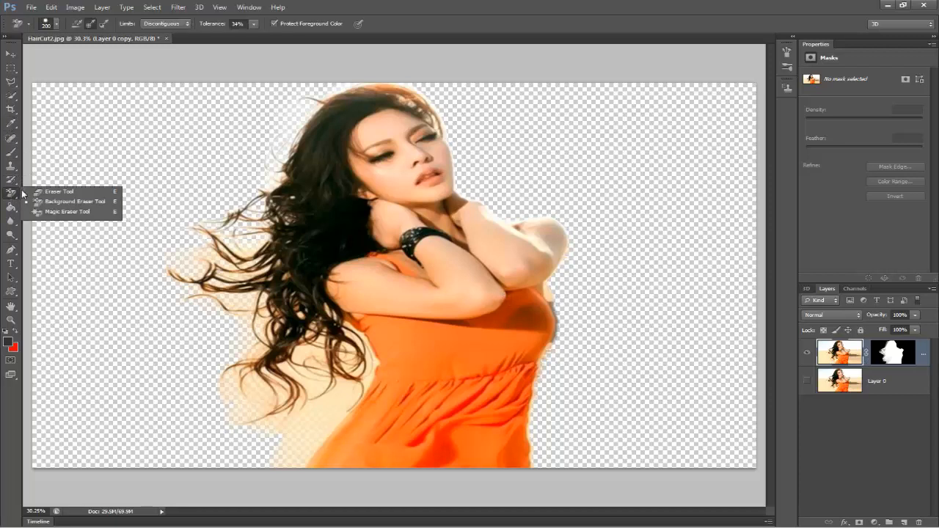
left_click(48, 203)
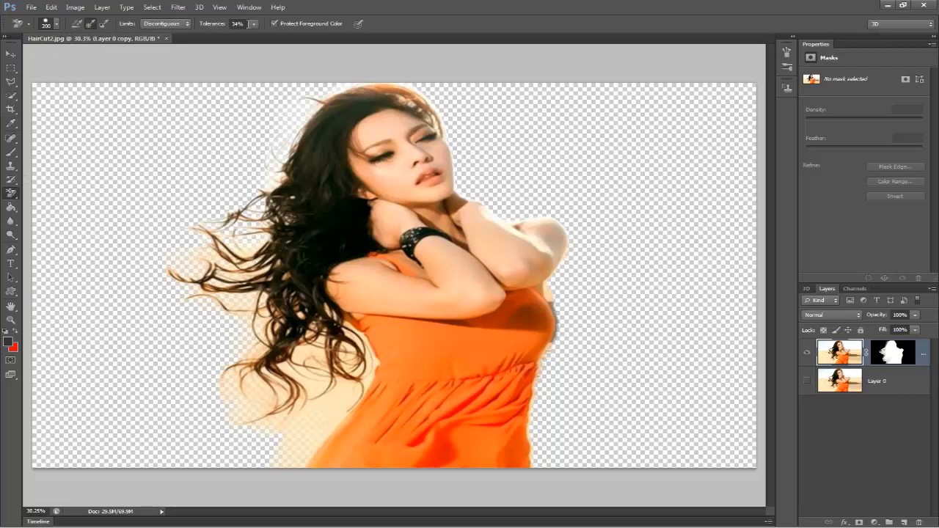
left_click(254, 24)
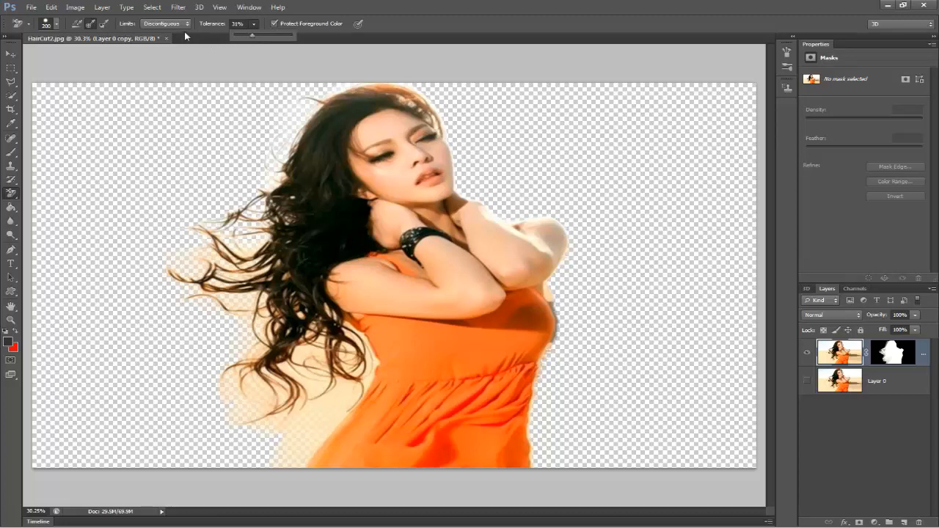
left_click(47, 25)
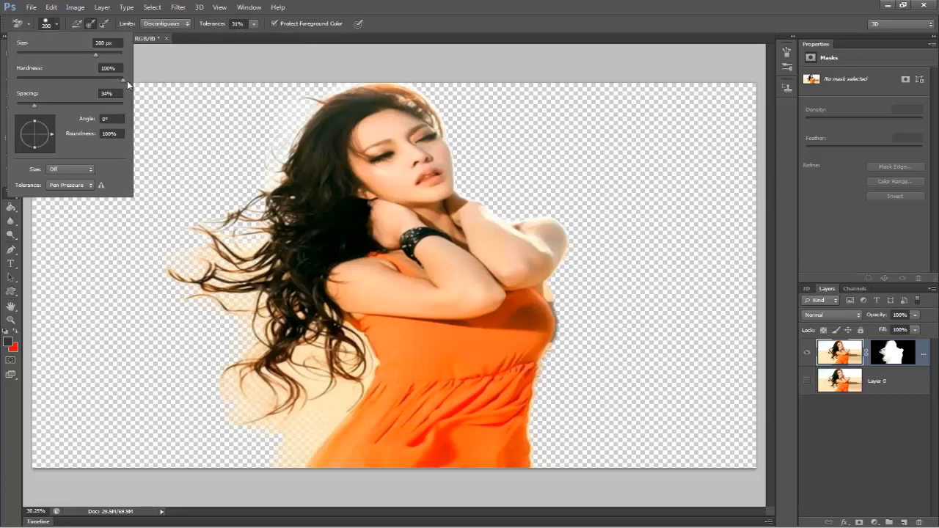
left_click(223, 83)
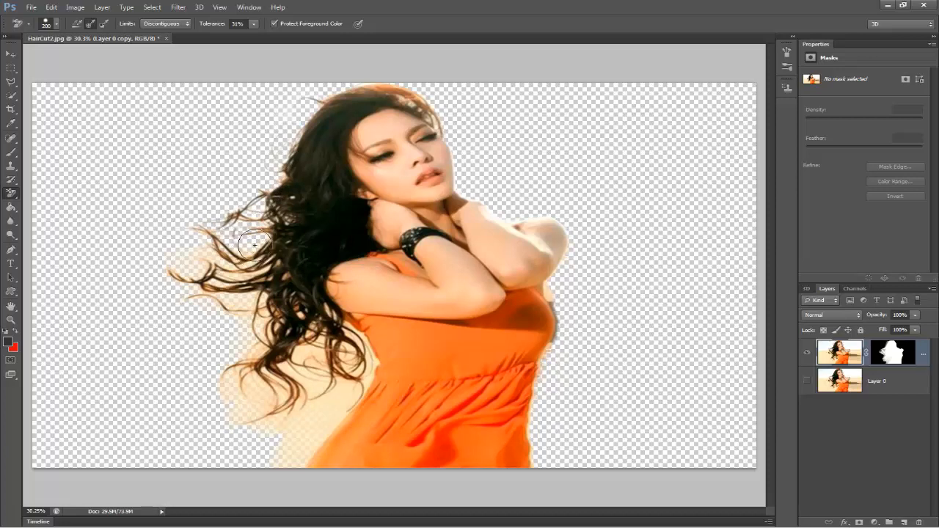
Erase the sandy residue around the upper hair strands, and with the brush reduced to 90 px, along the dress's hair-side edge
mouse_move(210, 259)
left_mouse_down()
mouse_move(198, 255)
mouse_move(183, 269)
left_mouse_up()
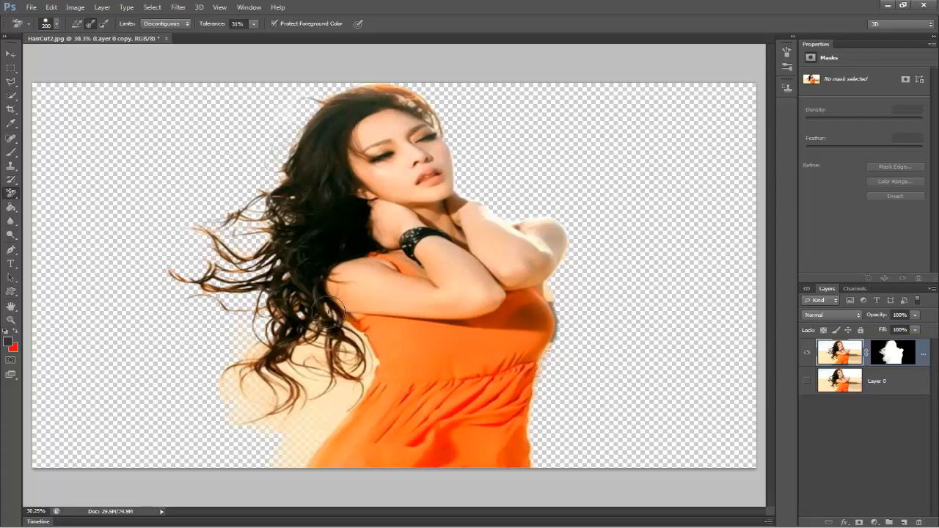
key("bracketleft")
key("bracketleft")
key("bracketleft")
key("bracketleft")
key("bracketleft")
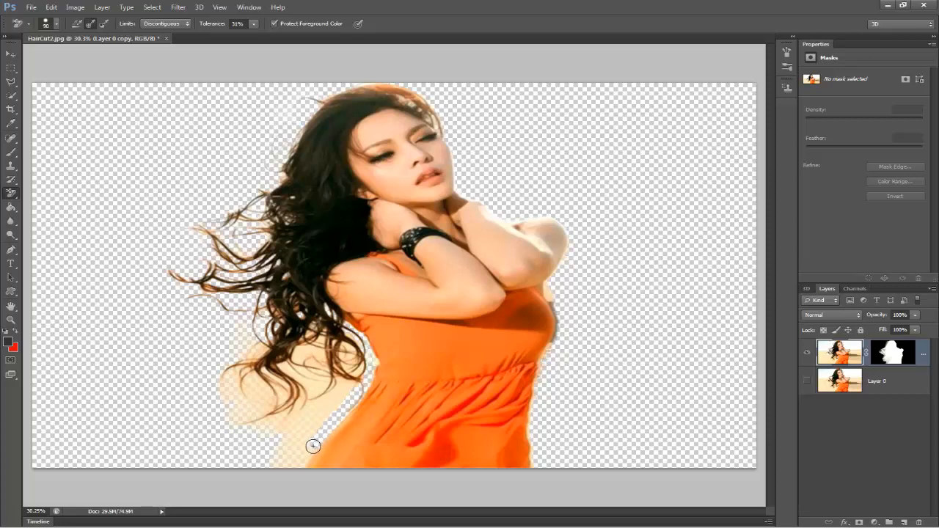
Enlarge the Background Eraser brush to 300 px and erase the remaining sand around the lower curls and beside the dress
key("bracketright")
key("bracketright")
key("bracketright")
key("bracketright")
key("bracketright")
key("bracketright")
key("bracketright")
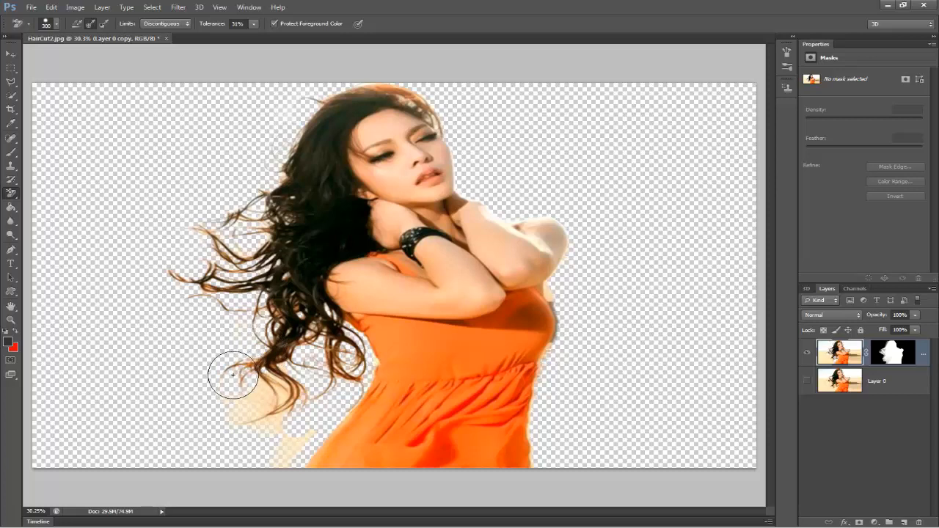
mouse_move(262, 388)
left_mouse_down()
mouse_move(232, 414)
mouse_move(280, 430)
mouse_move(272, 429)
mouse_move(292, 449)
mouse_move(310, 431)
mouse_move(290, 373)
mouse_move(282, 369)
mouse_move(295, 394)
mouse_move(287, 400)
mouse_move(245, 350)
mouse_move(237, 297)
mouse_move(217, 289)
mouse_move(282, 318)
mouse_move(290, 309)
mouse_move(276, 215)
mouse_move(214, 233)
left_mouse_up()
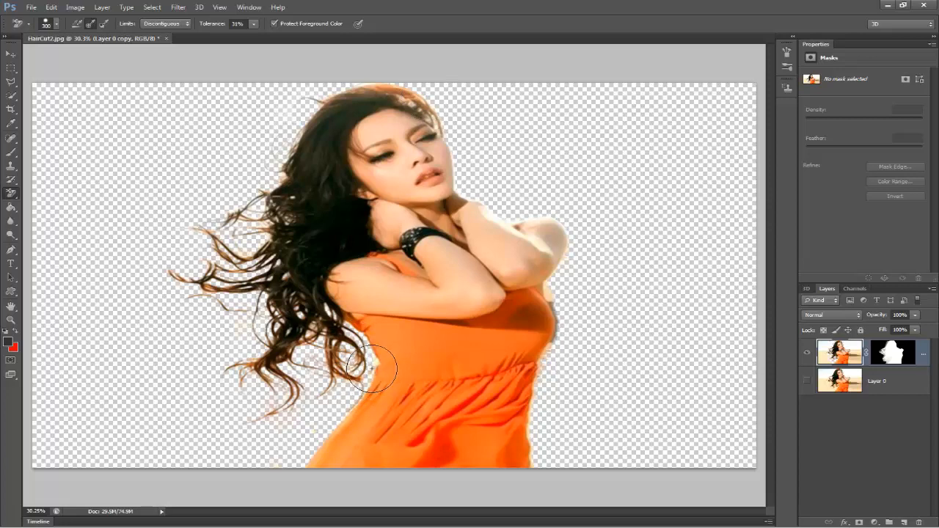
Clean the dark residue along the dress's outer edge at the chest, switching to the regular Eraser with an 80 px brush
key("bracketleft")
key("bracketleft")
key("shift+e")
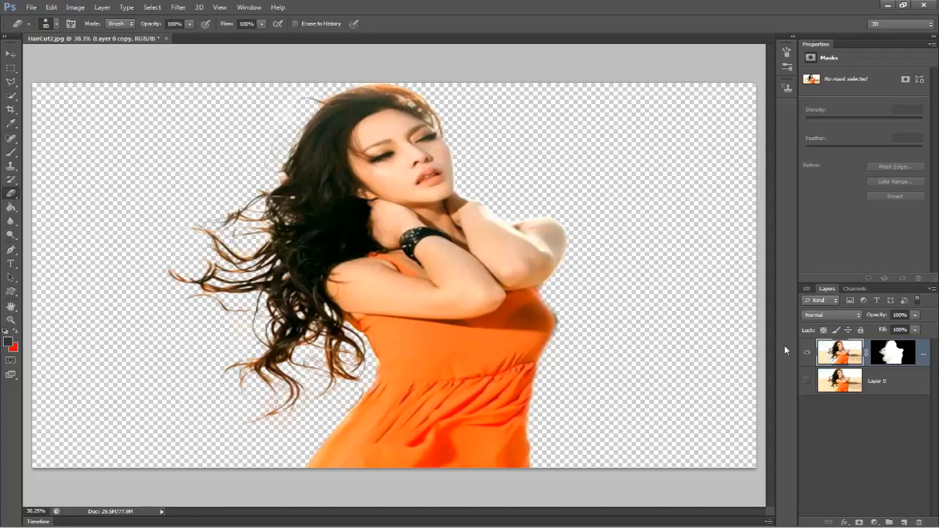
Place the Kep-2492 image directly above Layer 0, behind the woman's cut-out
left_click(844, 383)
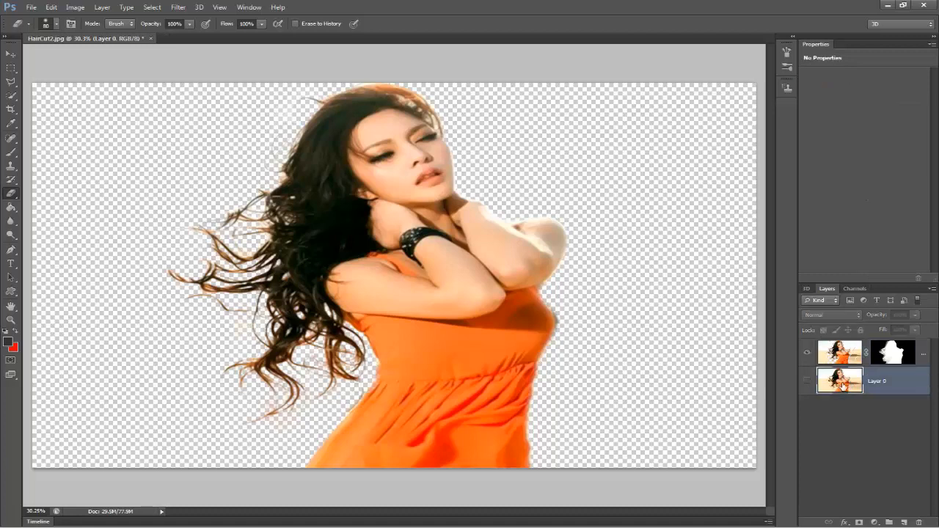
right_click(845, 384)
left_click(845, 388)
left_click(32, 8)
left_click(59, 198)
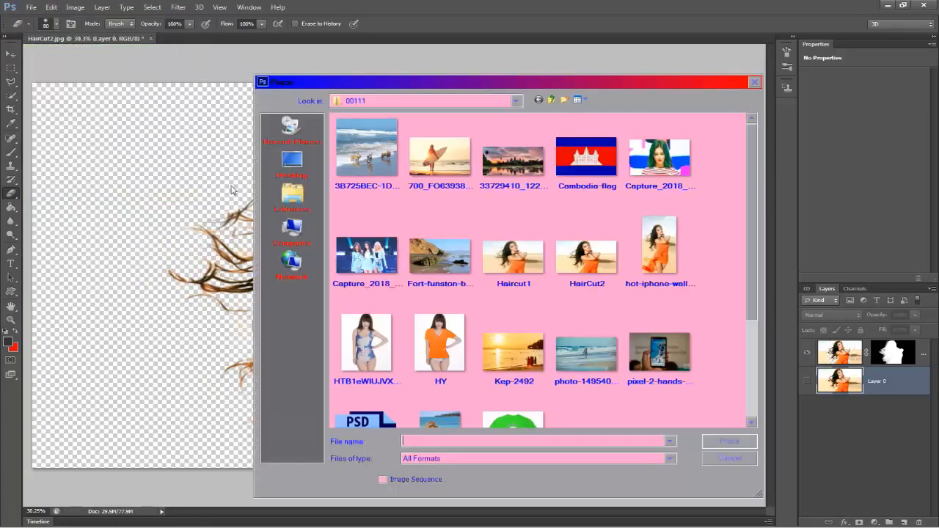
left_click(451, 259)
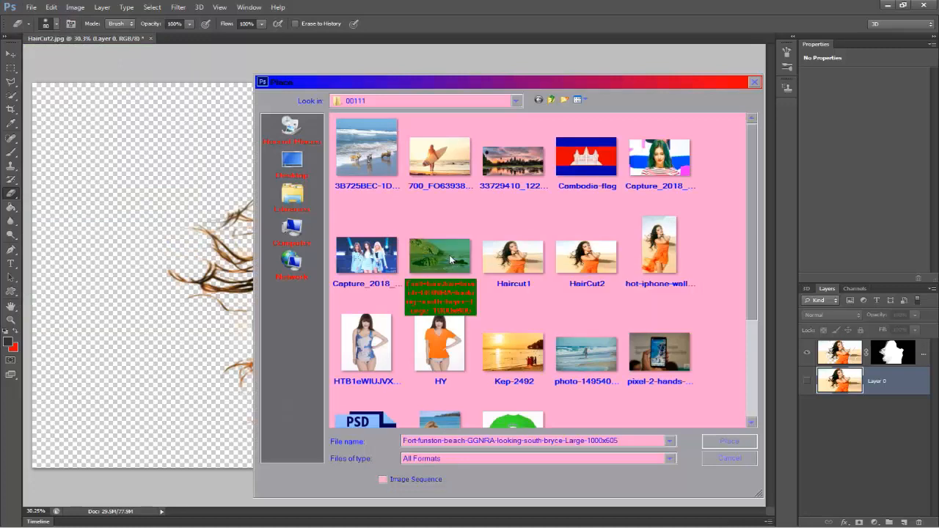
left_click(520, 356)
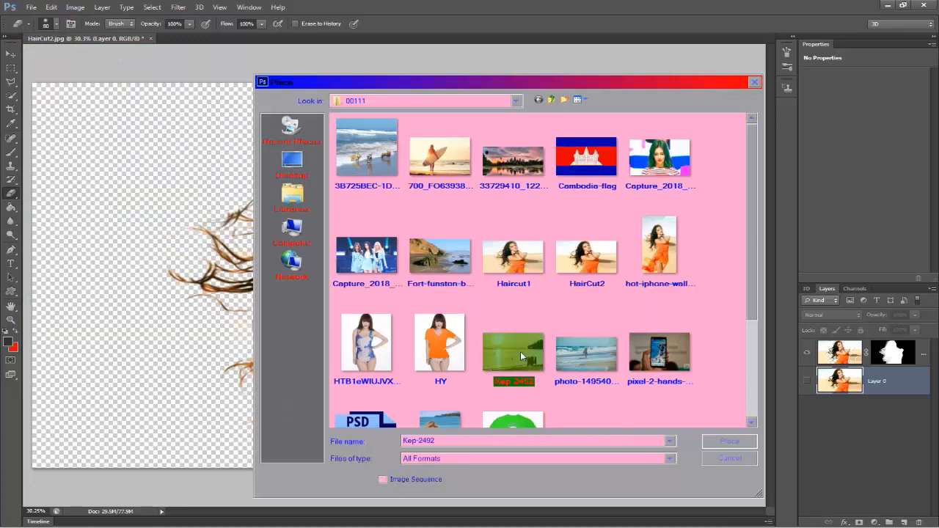
left_click(745, 443)
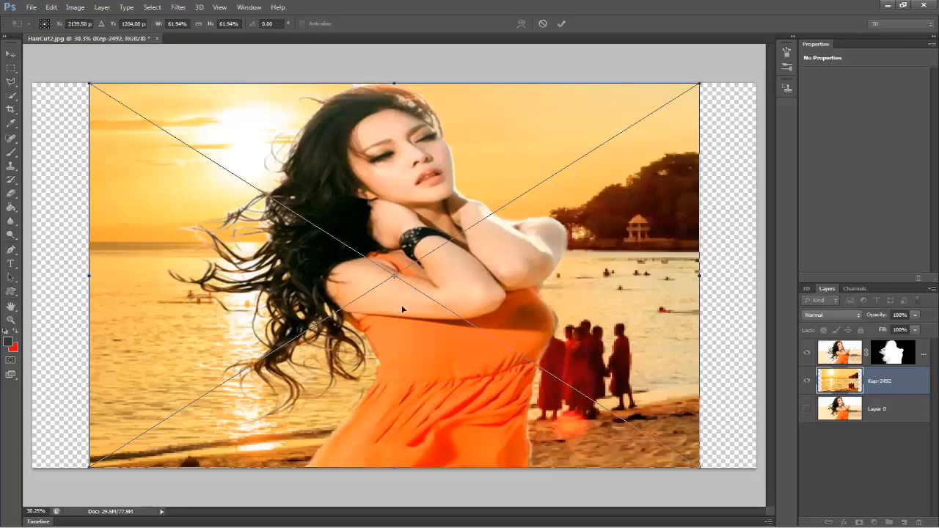
Stretch the Kep-2492 image horizontally to 101.09% width so it covers the full canvas, and apply the placement
left_click_drag(88, 275, 33, 275)
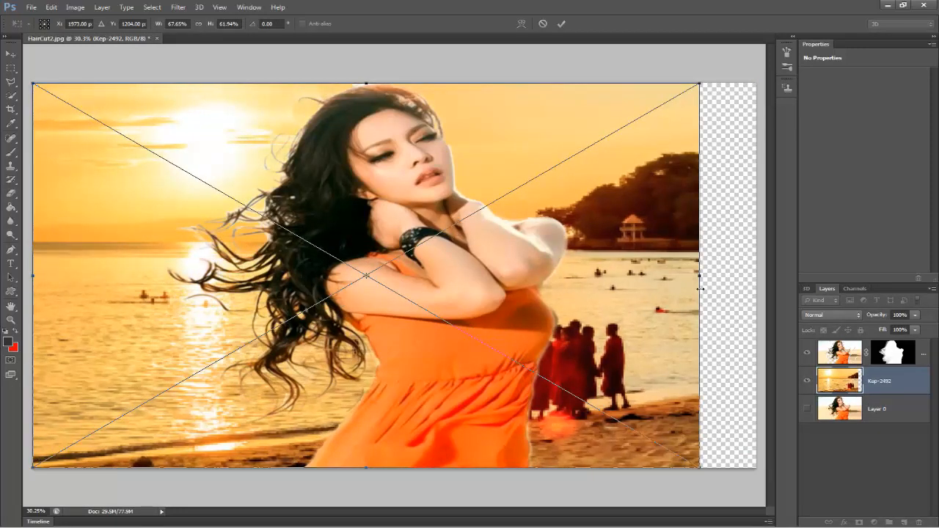
left_click_drag(701, 276, 890, 251)
key("ctrl+minus")
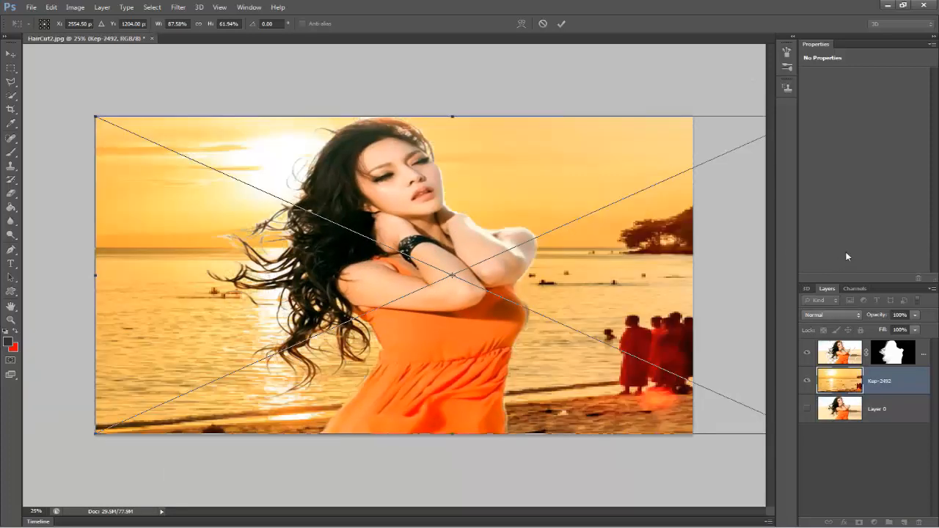
key("ctrl+minus")
left_click_drag(704, 276, 785, 270)
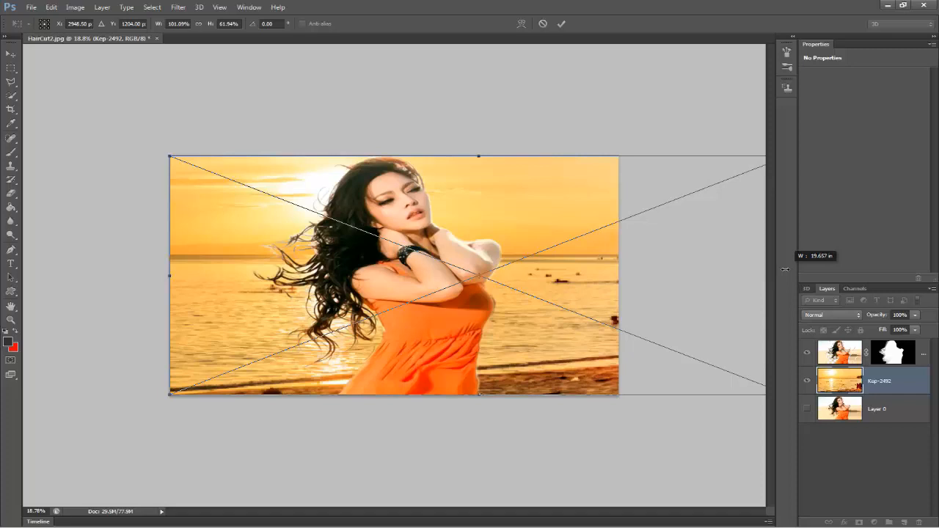
left_click_drag(785, 269, 784, 271)
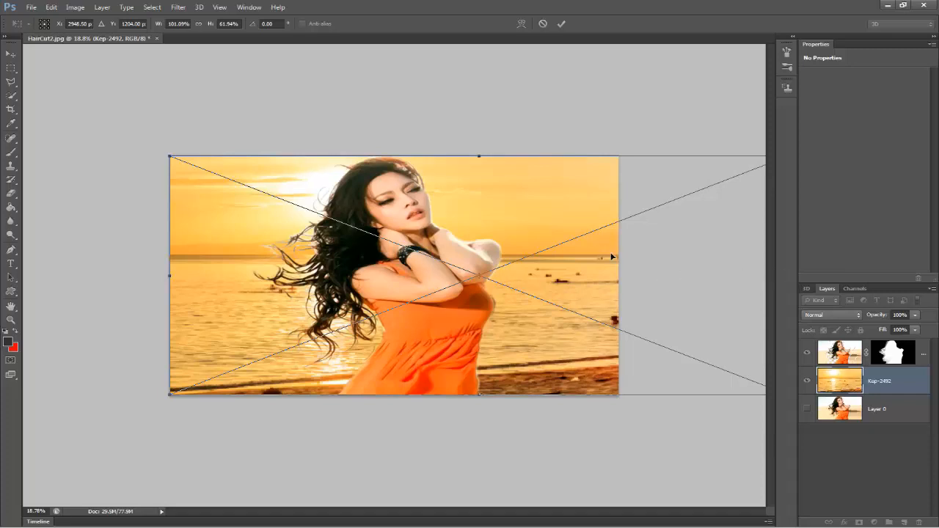
key("e")
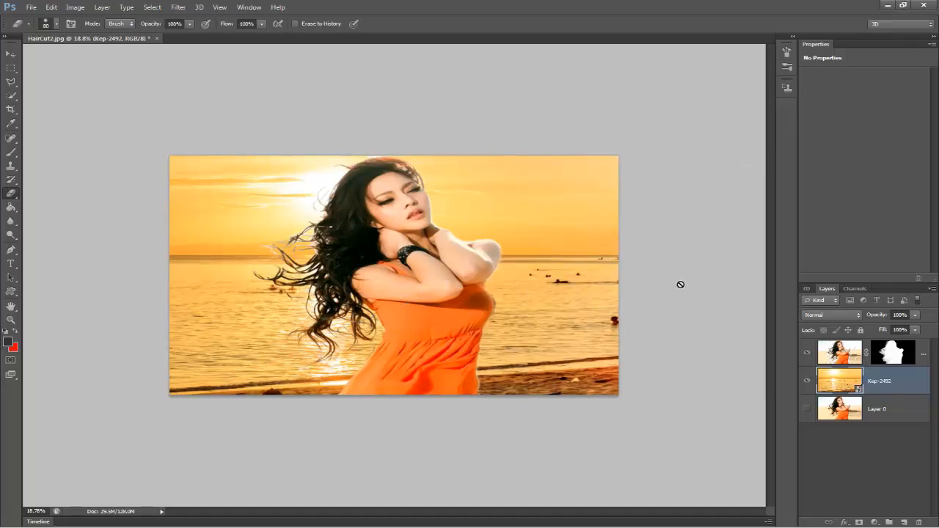
Make the woman's cut-out, Layer 0 copy, the active layer and switch to the Brush tool
left_click(844, 360)
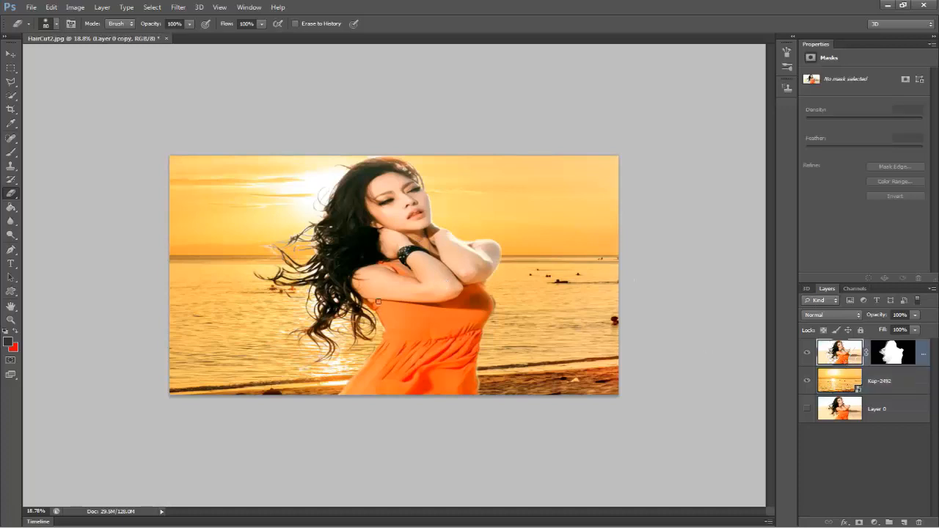
scroll(378, 302, "up", 5)
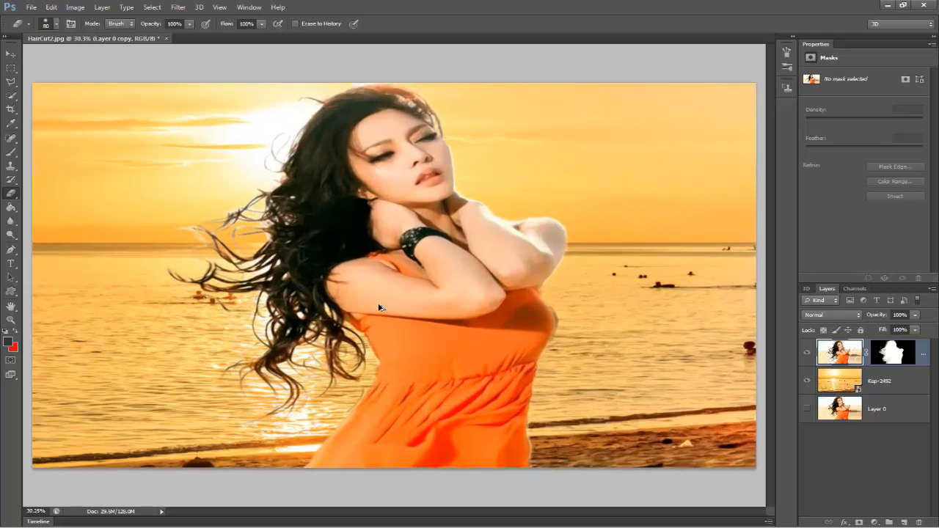
scroll(380, 307, "down", 1)
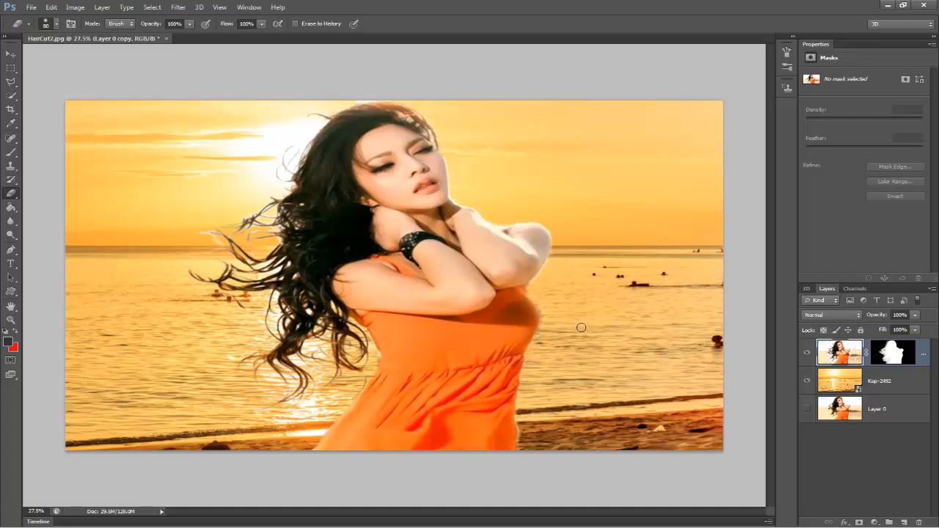
key("alt+bracketleft")
key("b")
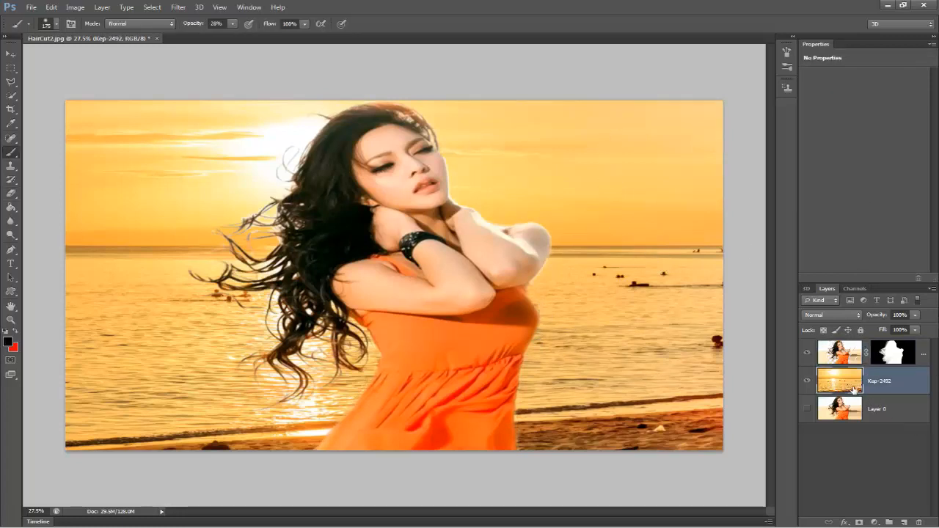
left_click(849, 359)
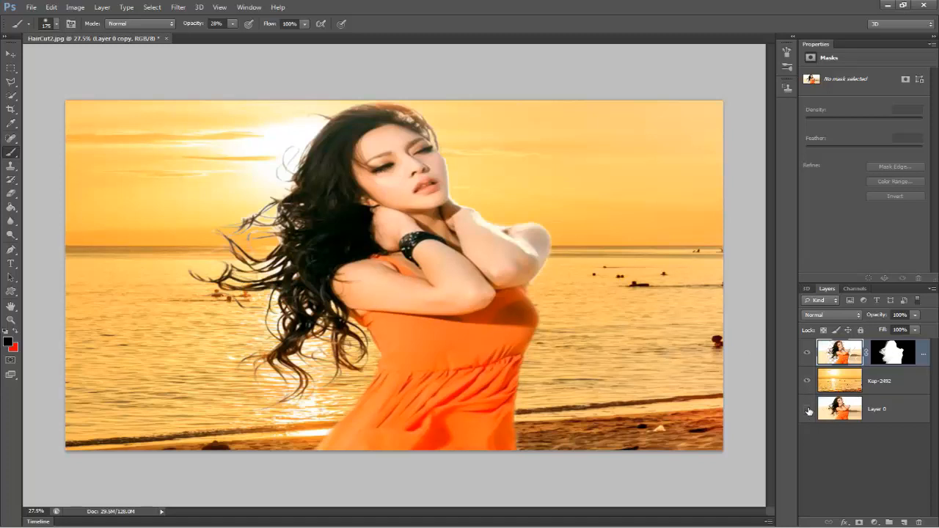
Compare the cut-out on the sunset with the original desert photo by hiding and showing the Kep-2492 layer
left_click(808, 381)
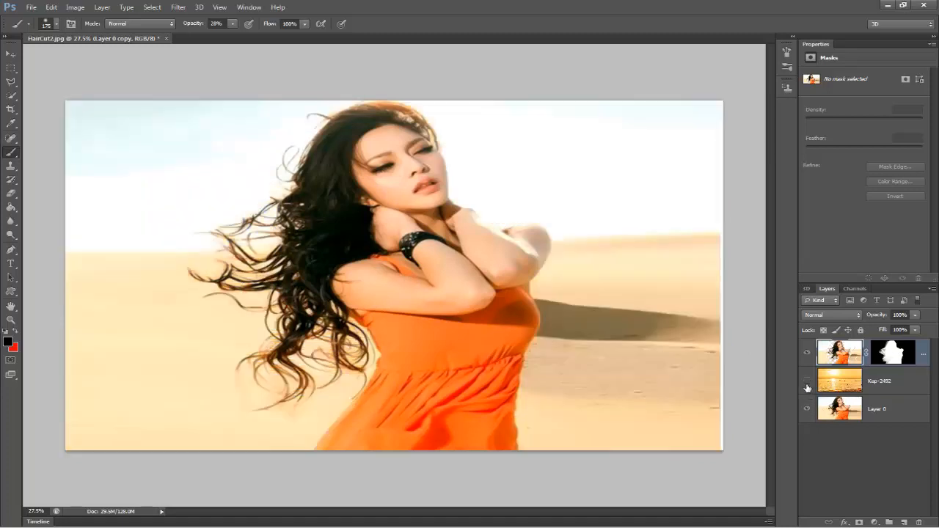
left_click(807, 386)
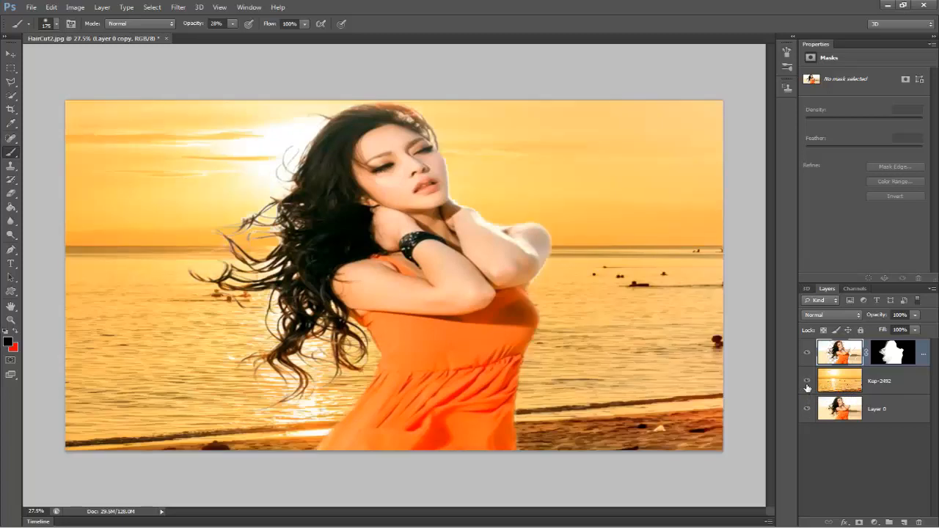
left_click(808, 386)
left_click(809, 386)
Darken the pale strands along the crown, loose curls and lower hair with an 80 px black brush at 21% opacity
left_click(9, 342)
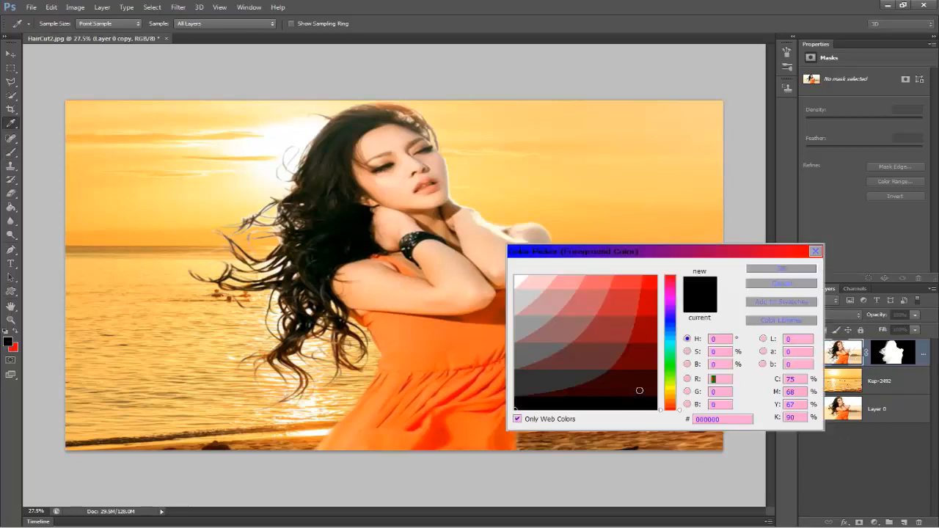
left_click(779, 267)
left_click(234, 24)
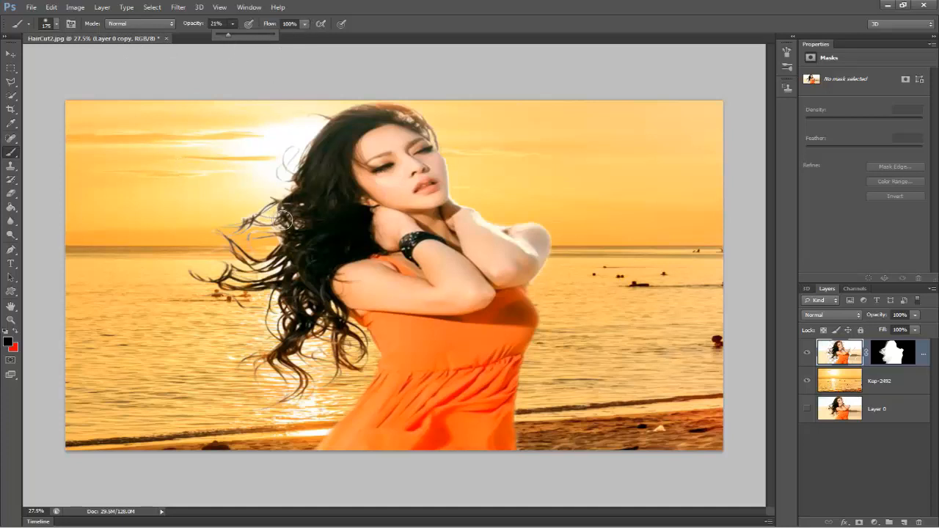
key("bracketleft")
key("bracketleft")
key("bracketleft")
key("bracketleft")
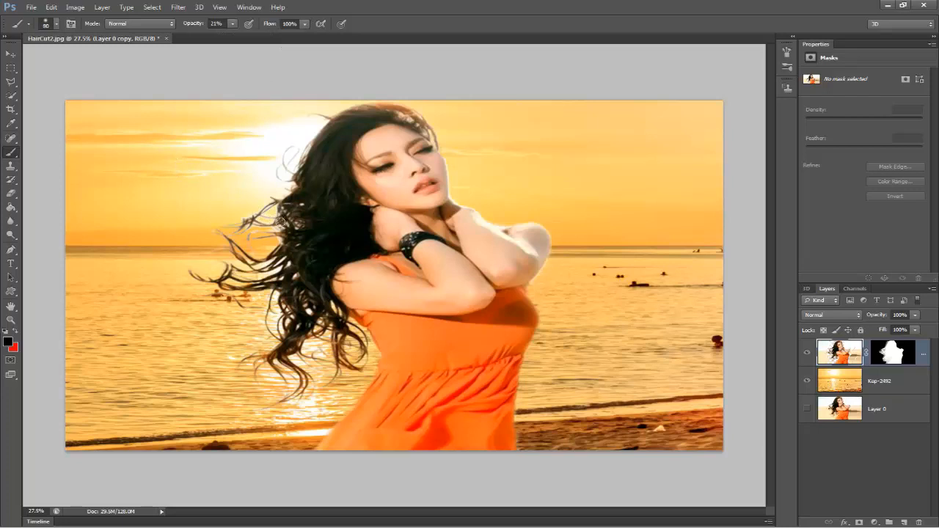
mouse_move(294, 195)
left_mouse_down()
mouse_move(291, 150)
mouse_move(292, 174)
mouse_move(283, 175)
left_mouse_up()
left_click_drag(338, 121, 364, 108)
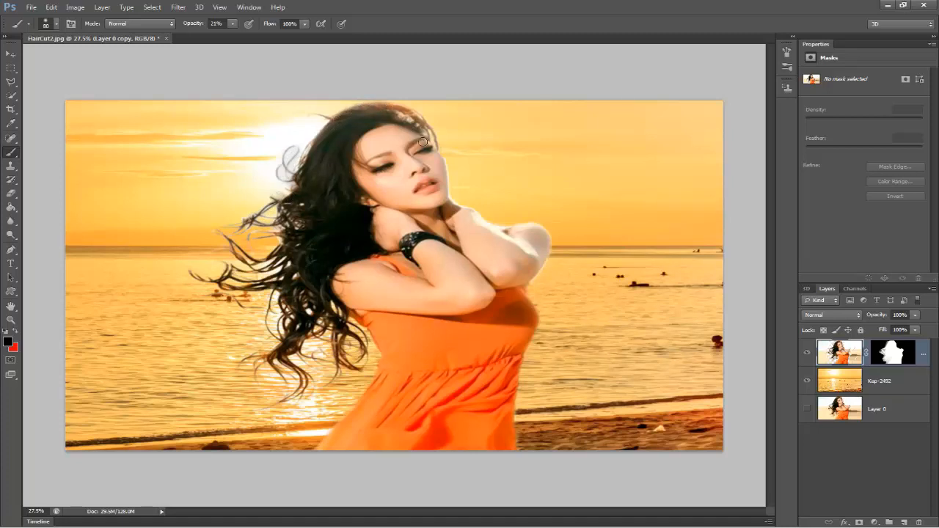
left_click_drag(430, 133, 382, 108)
mouse_move(431, 136)
left_mouse_down()
mouse_move(387, 107)
mouse_move(342, 121)
left_mouse_up()
left_click_drag(283, 201, 247, 225)
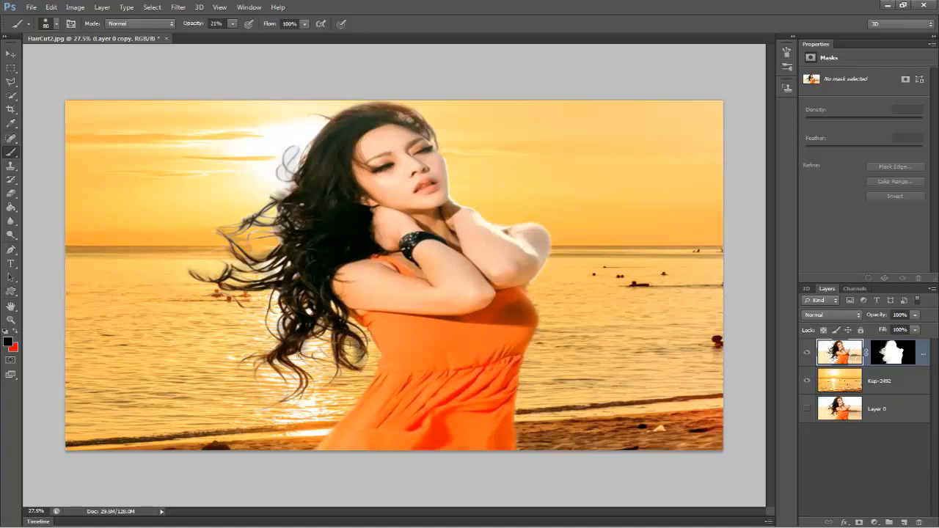
mouse_move(271, 353)
left_mouse_down()
mouse_move(258, 374)
mouse_move(273, 364)
mouse_move(303, 384)
mouse_move(278, 343)
mouse_move(344, 359)
mouse_move(344, 333)
mouse_move(285, 281)
mouse_move(227, 278)
mouse_move(296, 274)
mouse_move(301, 256)
mouse_move(282, 228)
mouse_move(258, 218)
mouse_move(299, 195)
mouse_move(292, 153)
mouse_move(303, 152)
mouse_move(303, 165)
mouse_move(339, 131)
mouse_move(328, 119)
mouse_move(394, 109)
mouse_move(332, 120)
mouse_move(290, 203)
left_mouse_up()
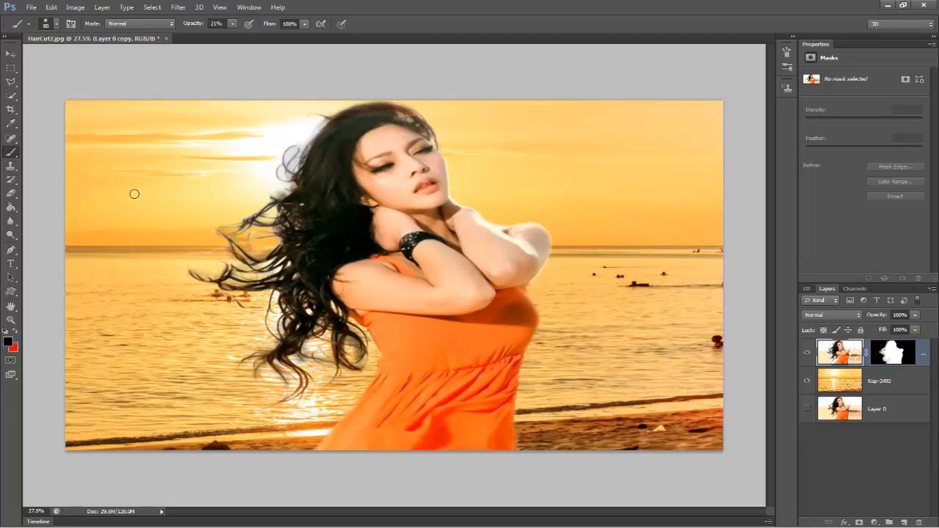
Apply Levels to the woman's cut-out with midtones at 0.81, the highlight input at 238 and the shadow input raised slightly
left_click(76, 7)
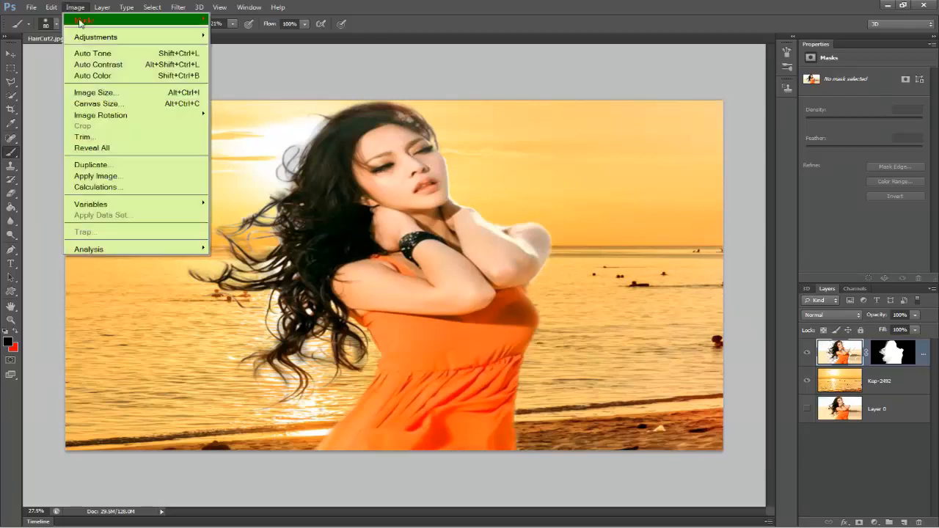
mouse_move(92, 38)
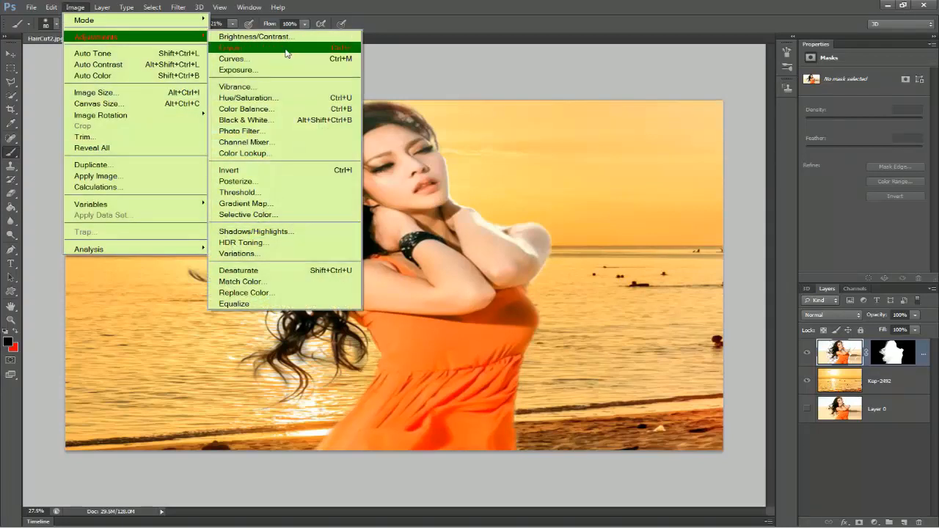
left_click(286, 52)
mouse_move(720, 187)
left_mouse_down()
mouse_move(739, 189)
mouse_move(729, 186)
left_mouse_up()
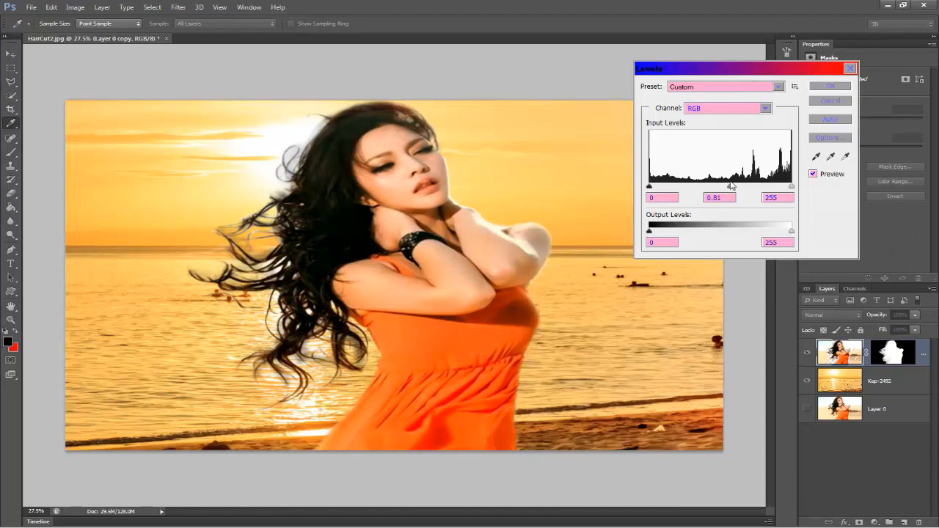
left_click_drag(791, 187, 783, 190)
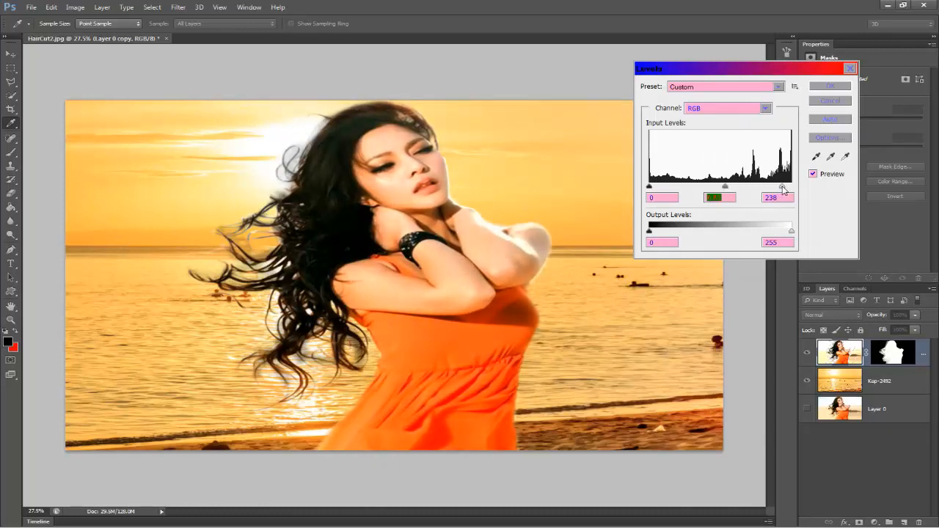
left_click(783, 190)
mouse_move(650, 188)
left_mouse_down()
mouse_move(669, 189)
mouse_move(639, 189)
mouse_move(666, 189)
mouse_move(652, 189)
left_mouse_up()
left_click(838, 86)
key("b")
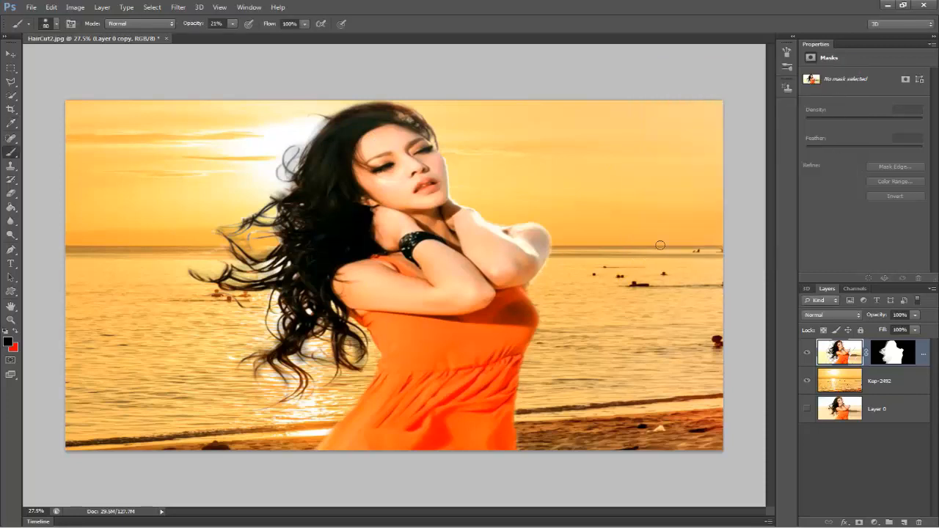
Apply Curves to the woman's cut-out with one point at input 105, output 133 and another at input 207, output 209
left_click(75, 8)
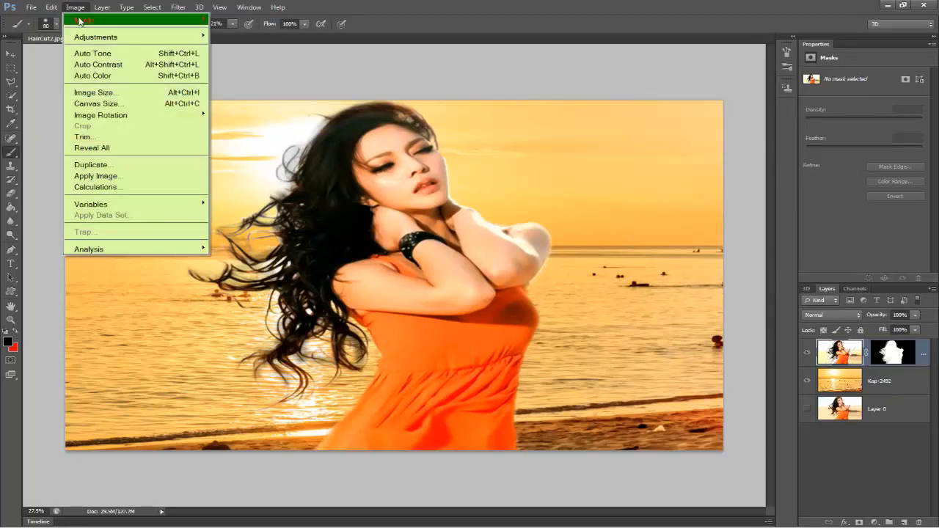
mouse_move(94, 36)
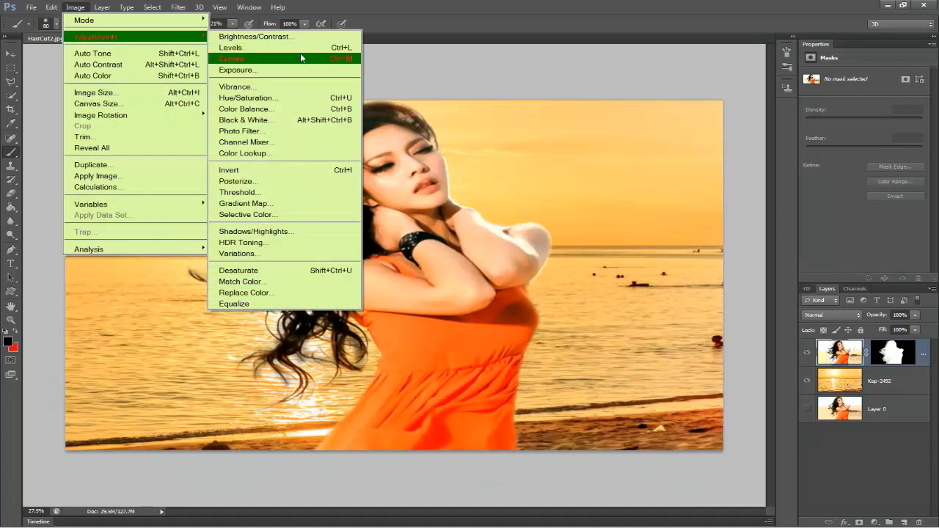
left_click(299, 59)
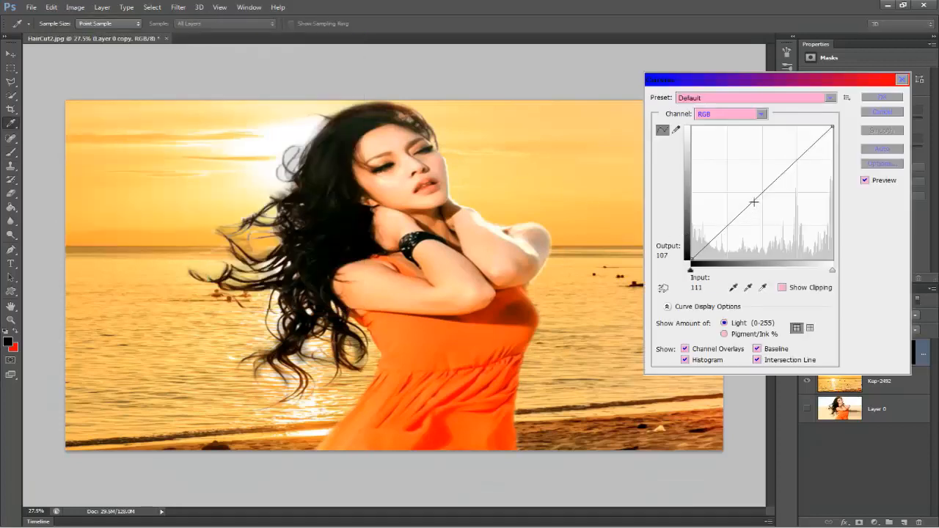
left_click_drag(755, 196, 749, 190)
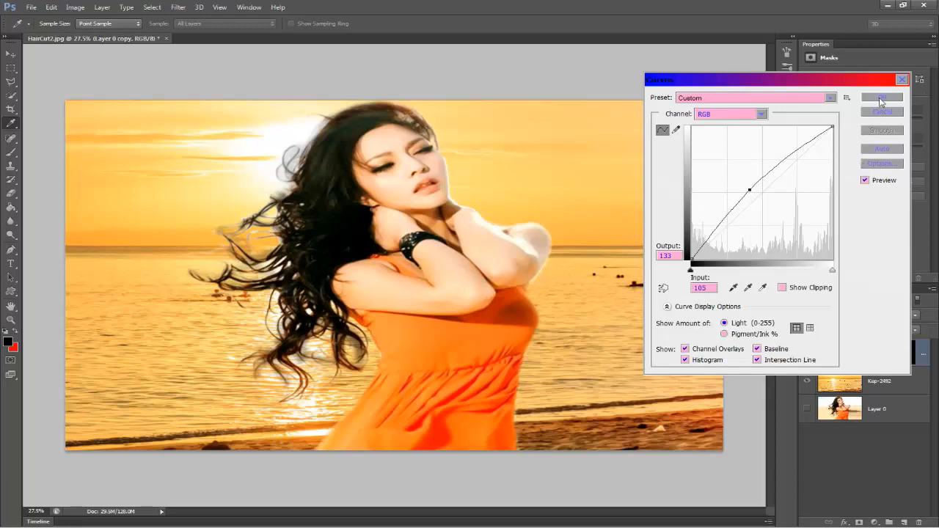
left_click_drag(810, 147, 806, 150)
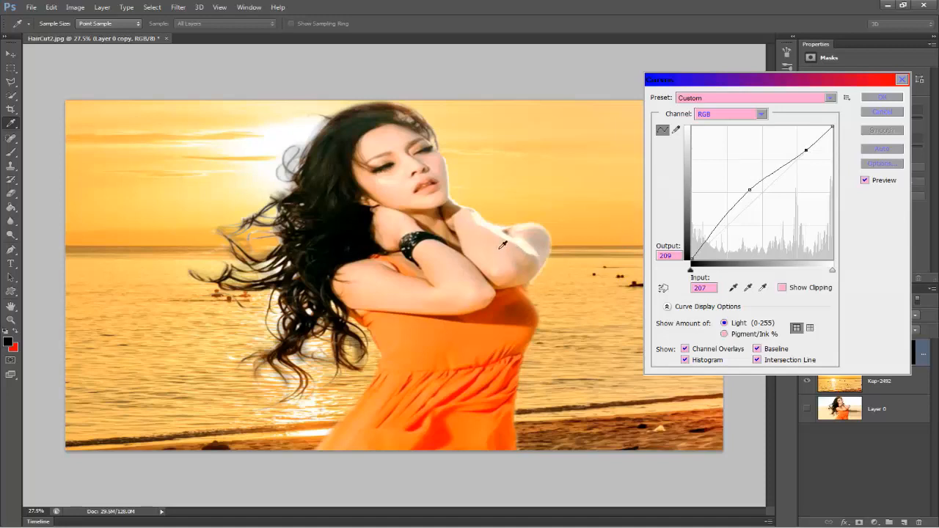
left_click(883, 98)
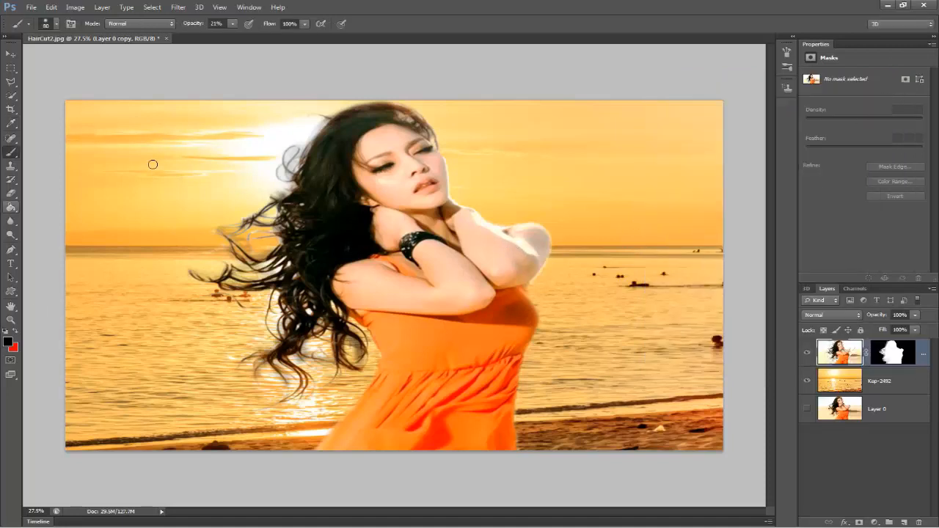